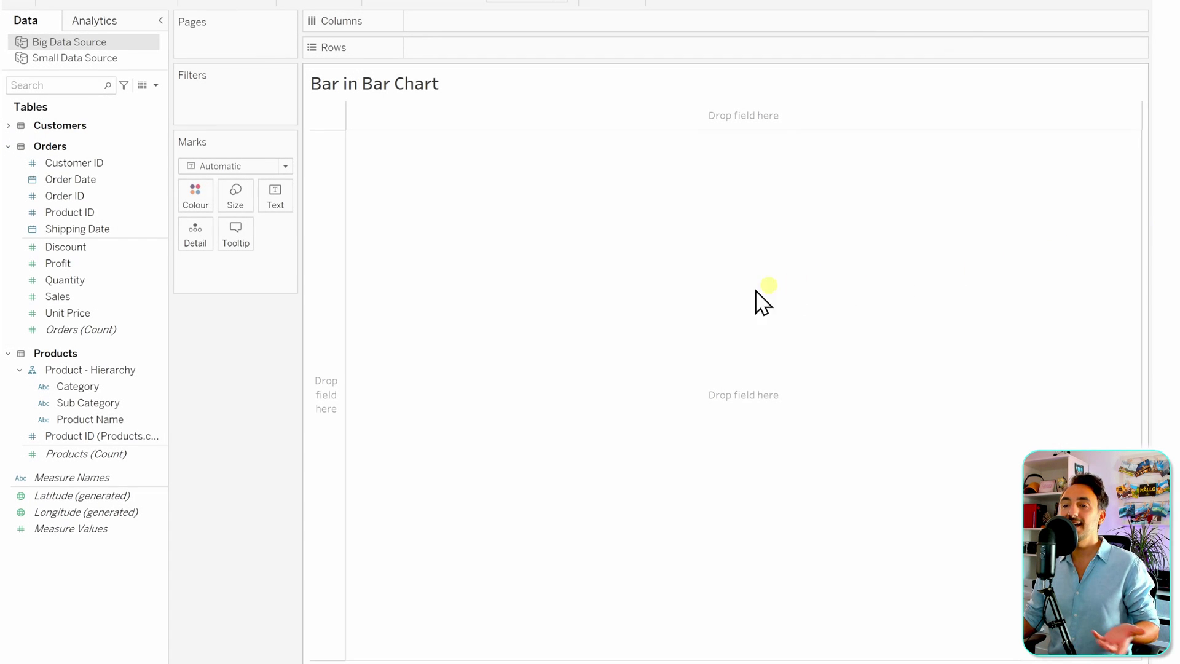
Chart SUM(Sales) by Sub-Category as horizontal bars, sorted descending with Phones on top
drag(113, 403, 327, 395)
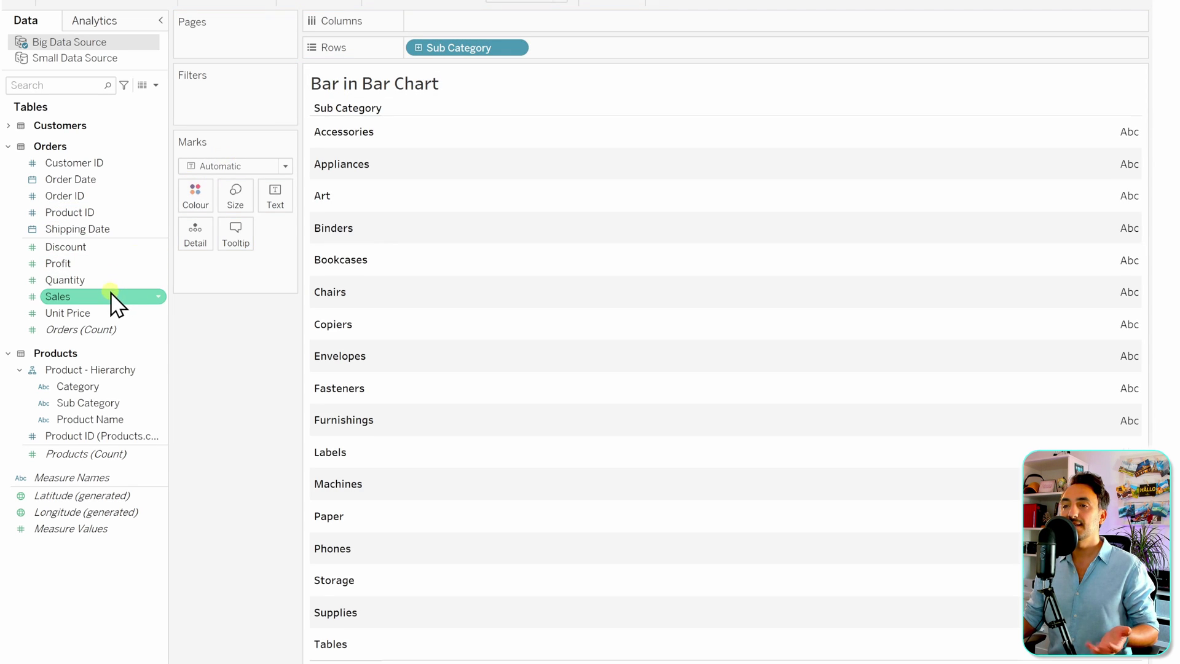
drag(111, 305, 470, 21)
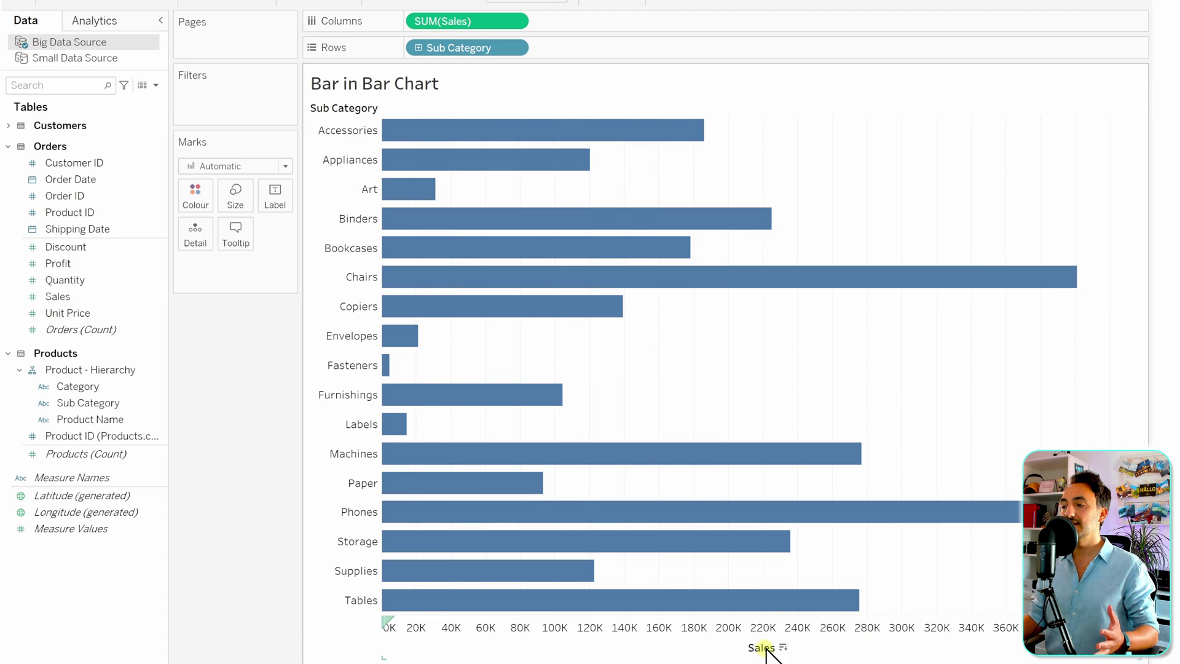
click(782, 647)
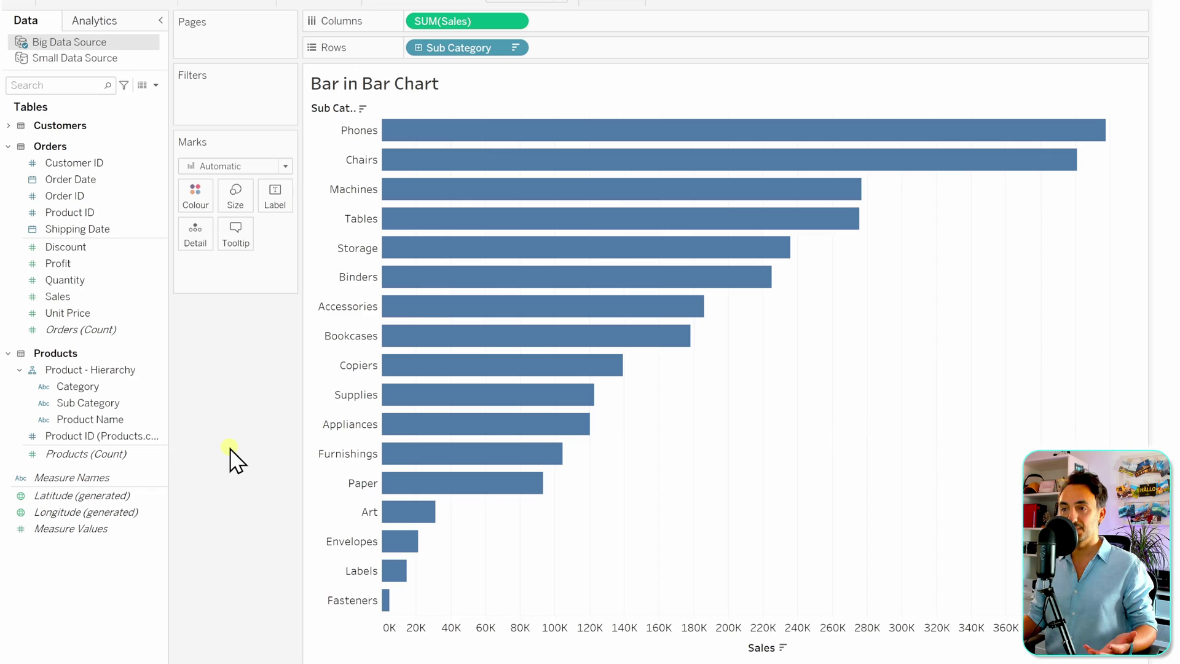
Add SUM(Quantity) to Columns beside SUM(Sales) as a second bar panel
drag(66, 281, 585, 32)
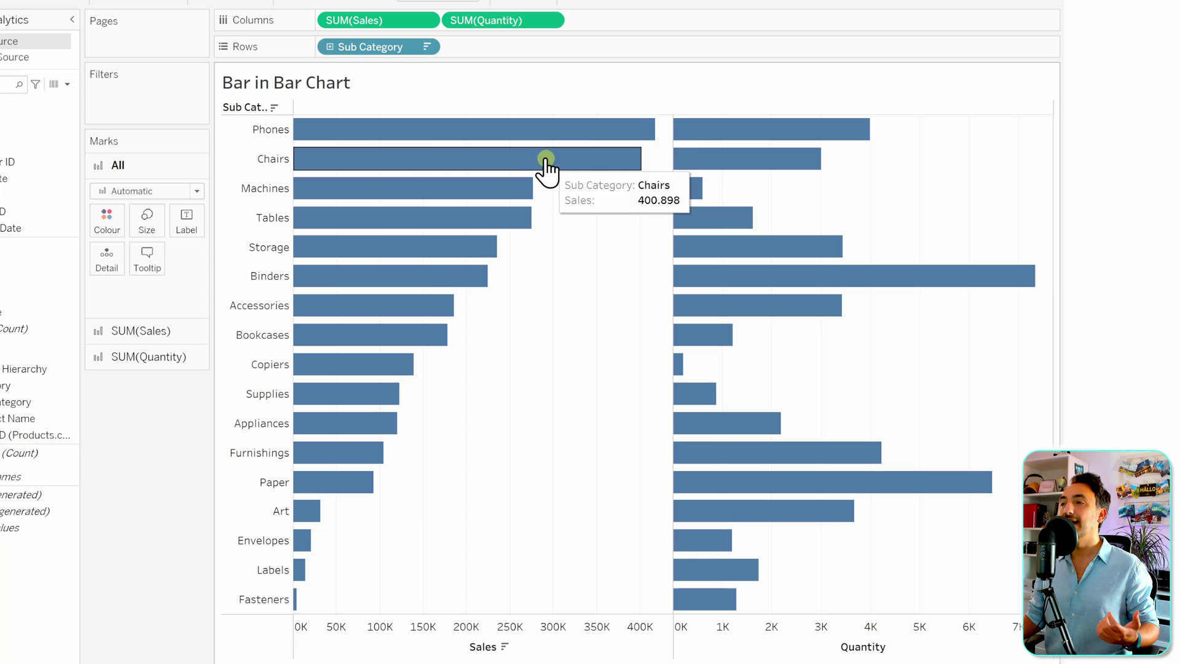
mouse_move(502, 21)
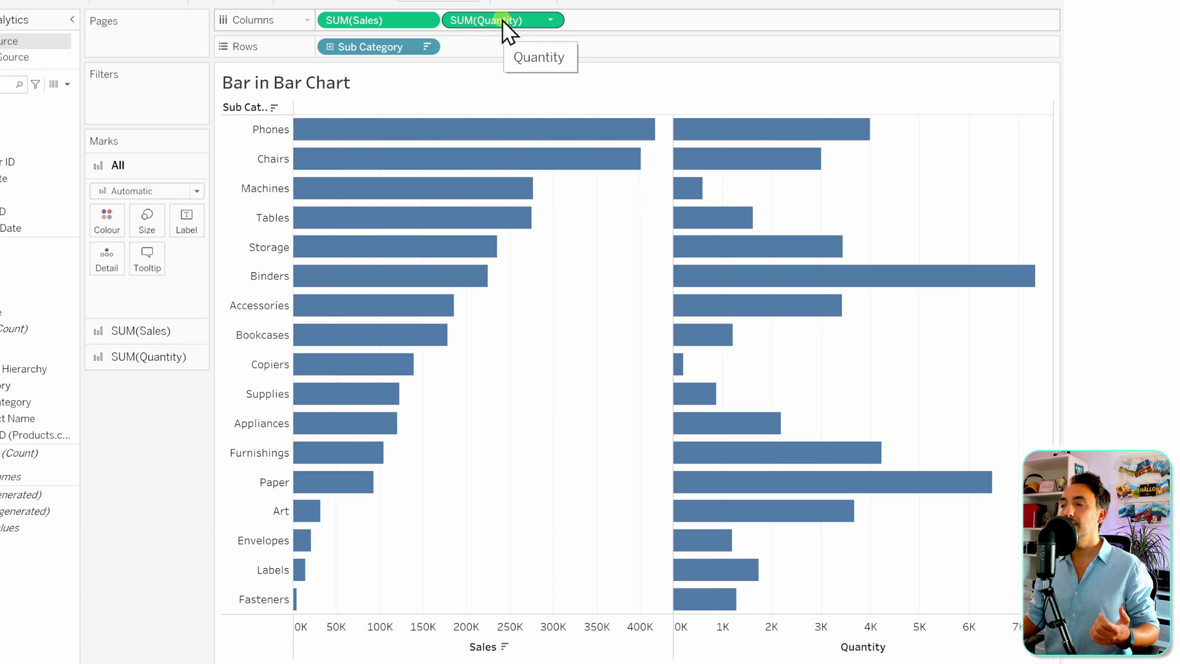
Set SUM(Quantity) to a dual axis so it overlaps SUM(Sales) in one view
right_click(504, 29)
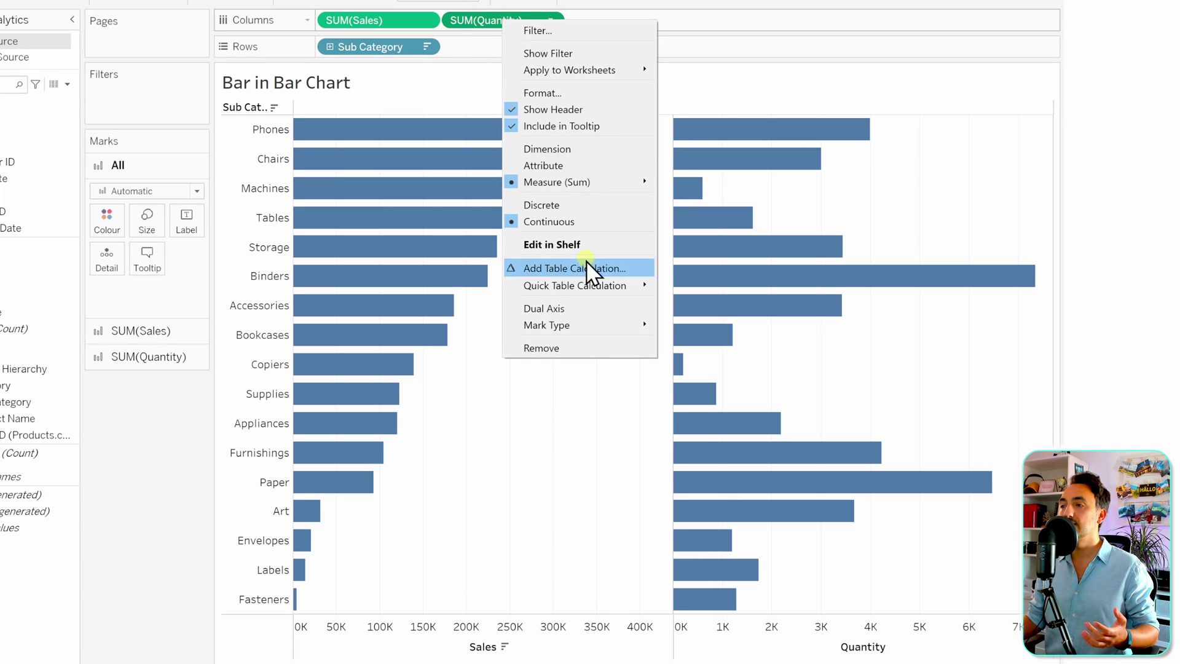
click(580, 308)
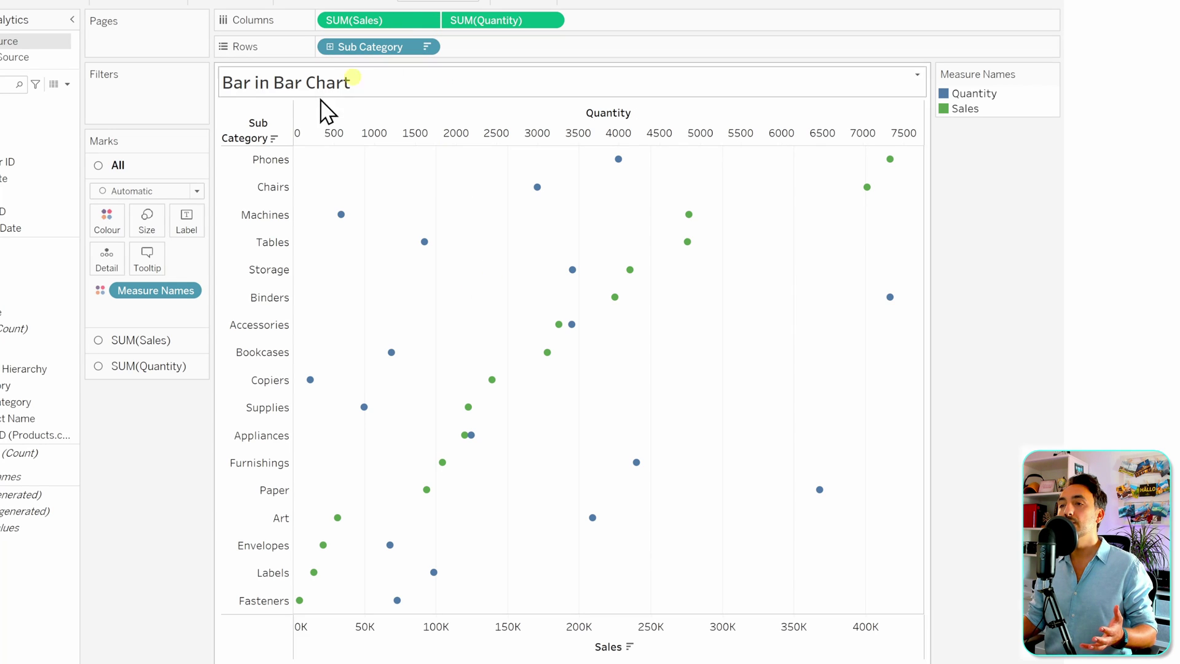
Set the All marks card to Bar so Sales and Quantity become overlapping bars
click(170, 340)
click(166, 366)
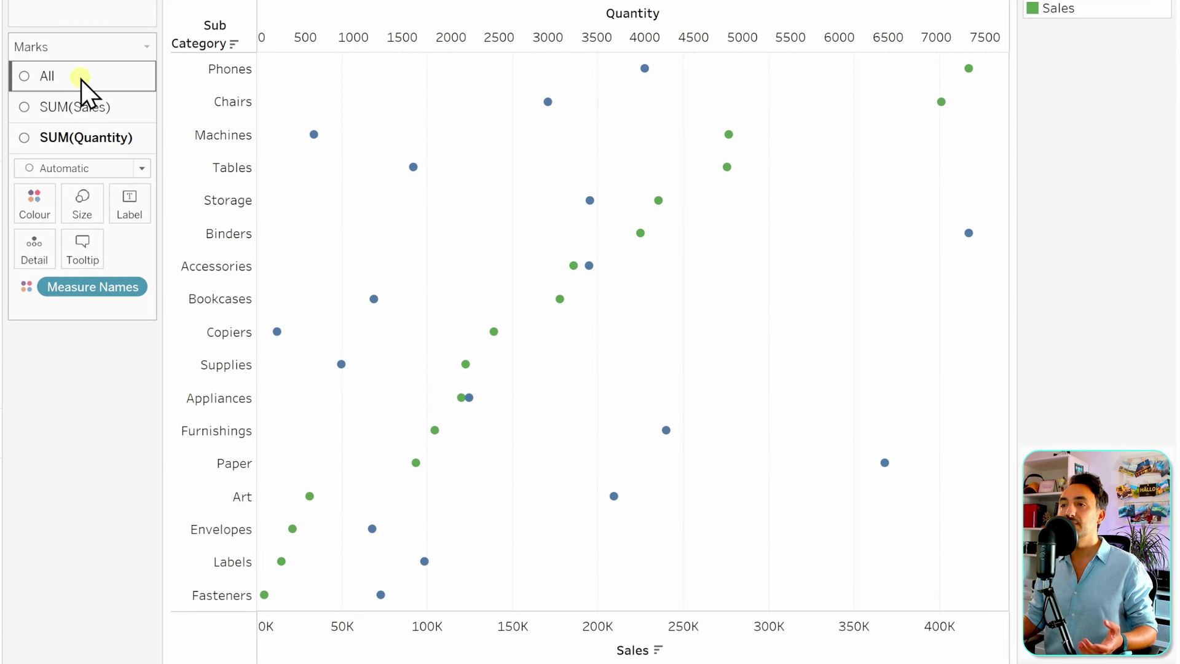
click(82, 80)
click(107, 107)
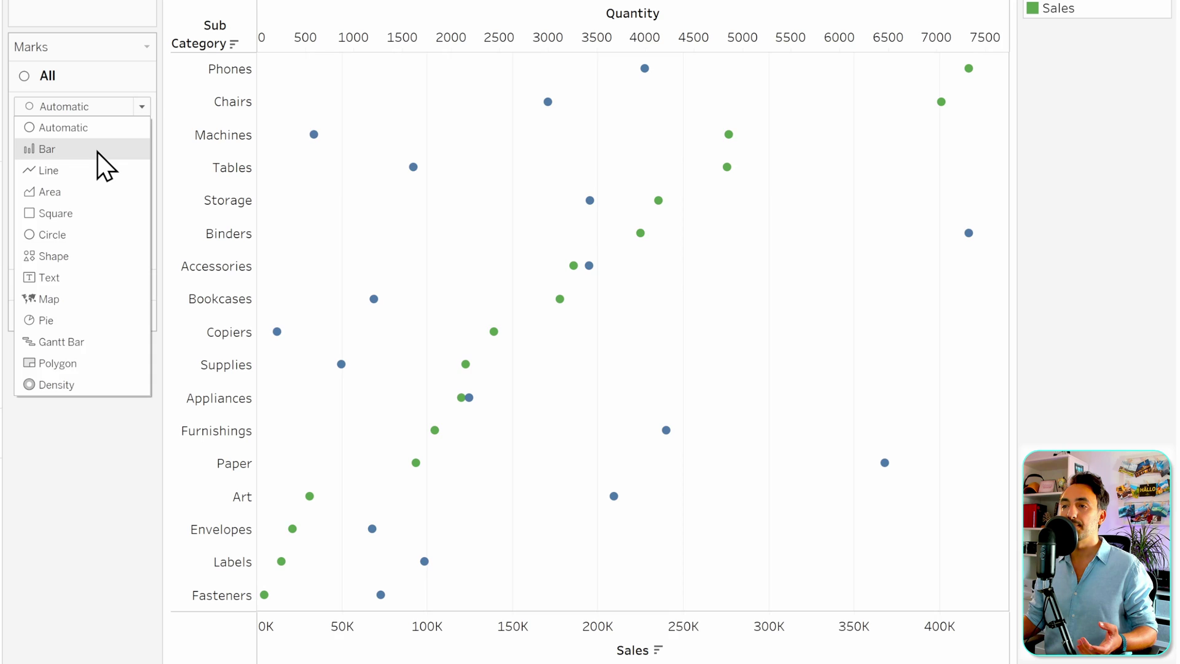
click(97, 150)
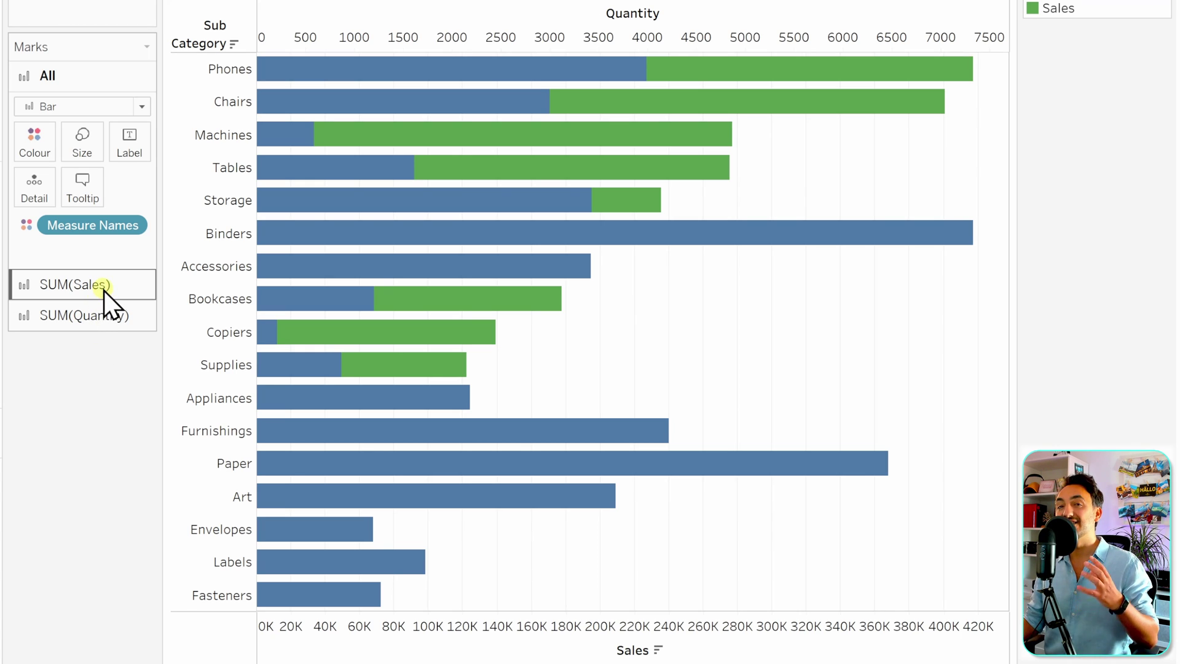
mouse_move(517, 167)
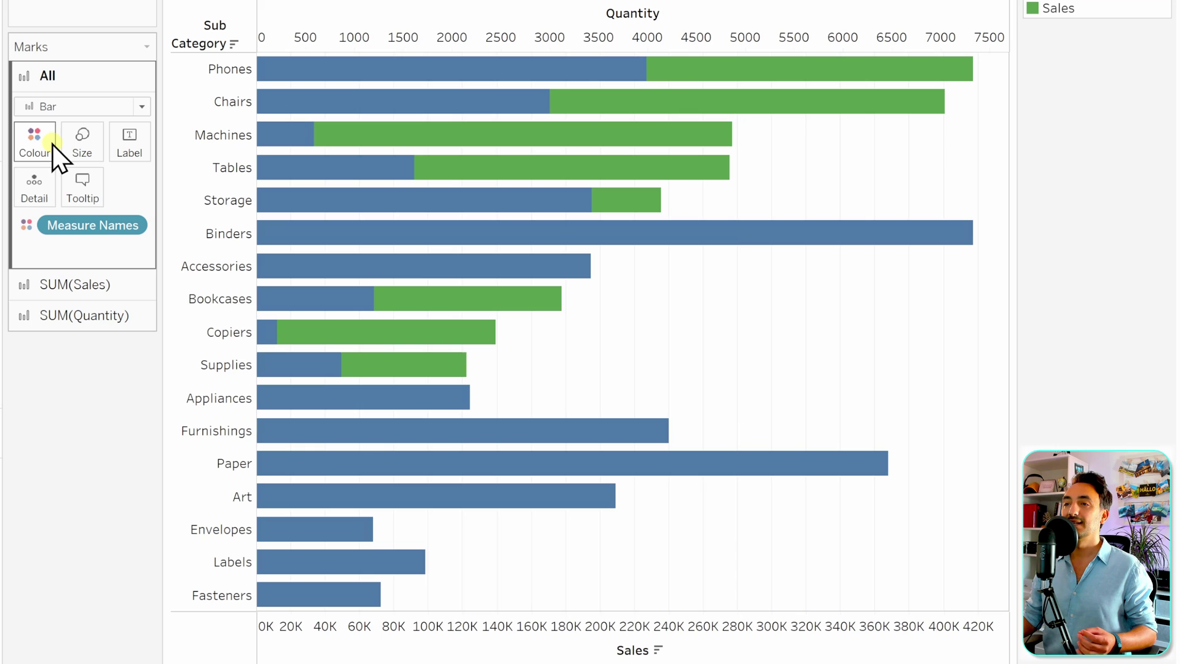
Use Edit Colours to make Quantity orange and Sales blue
click(48, 141)
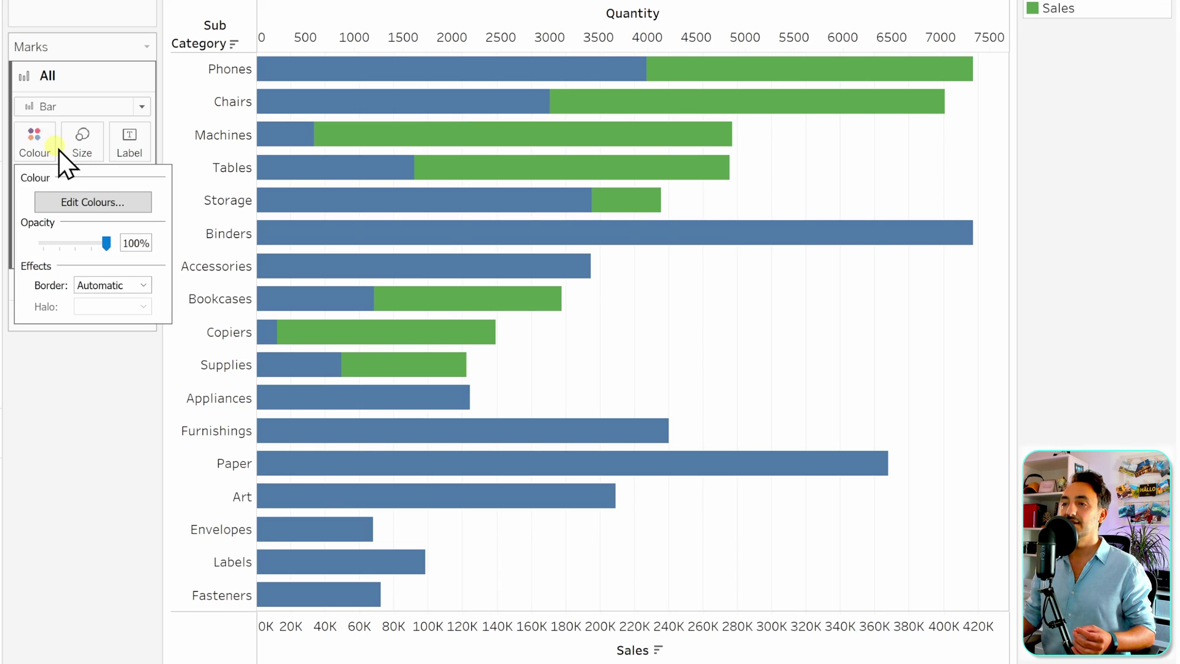
click(126, 199)
click(309, 130)
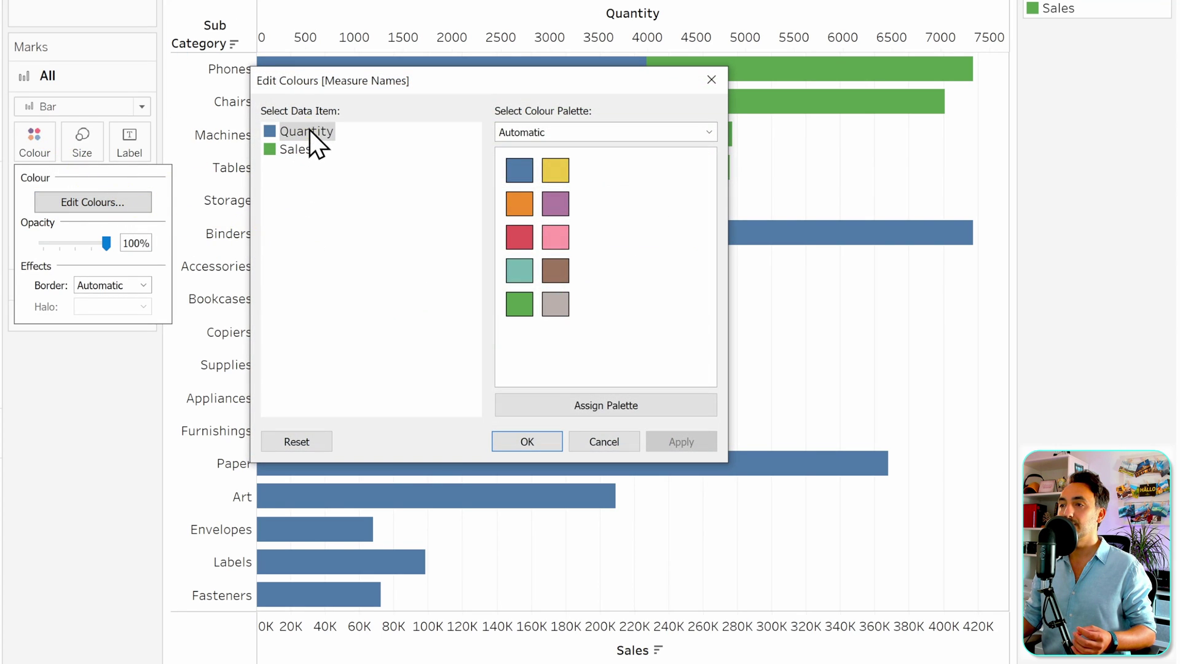
click(519, 204)
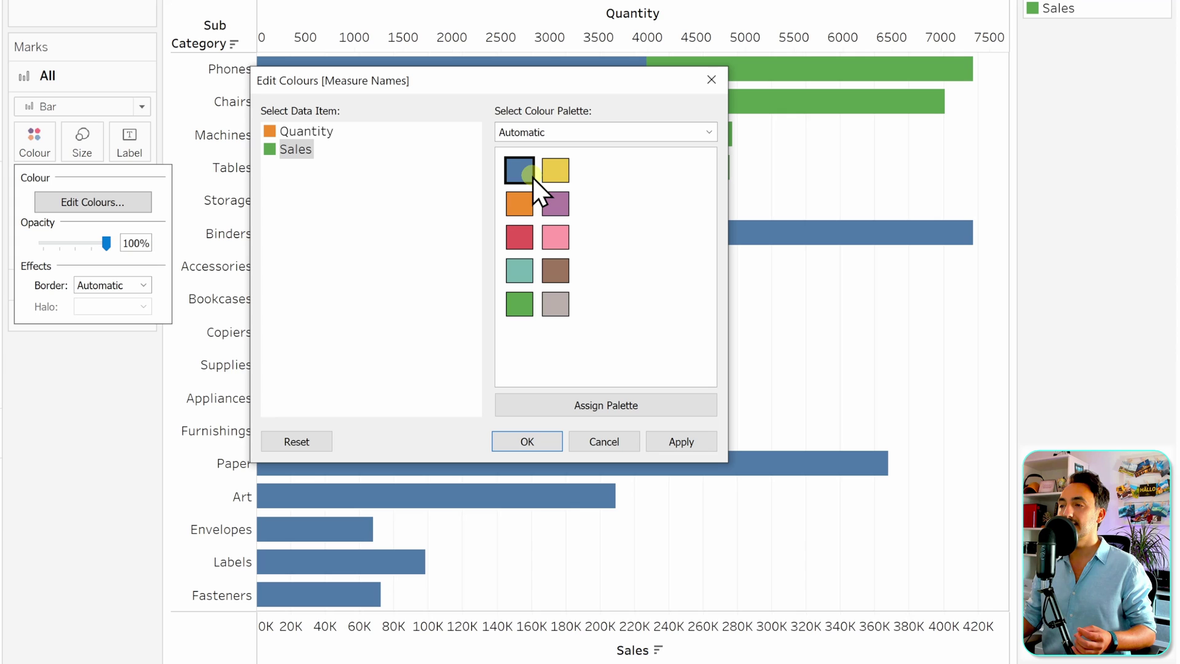
click(527, 441)
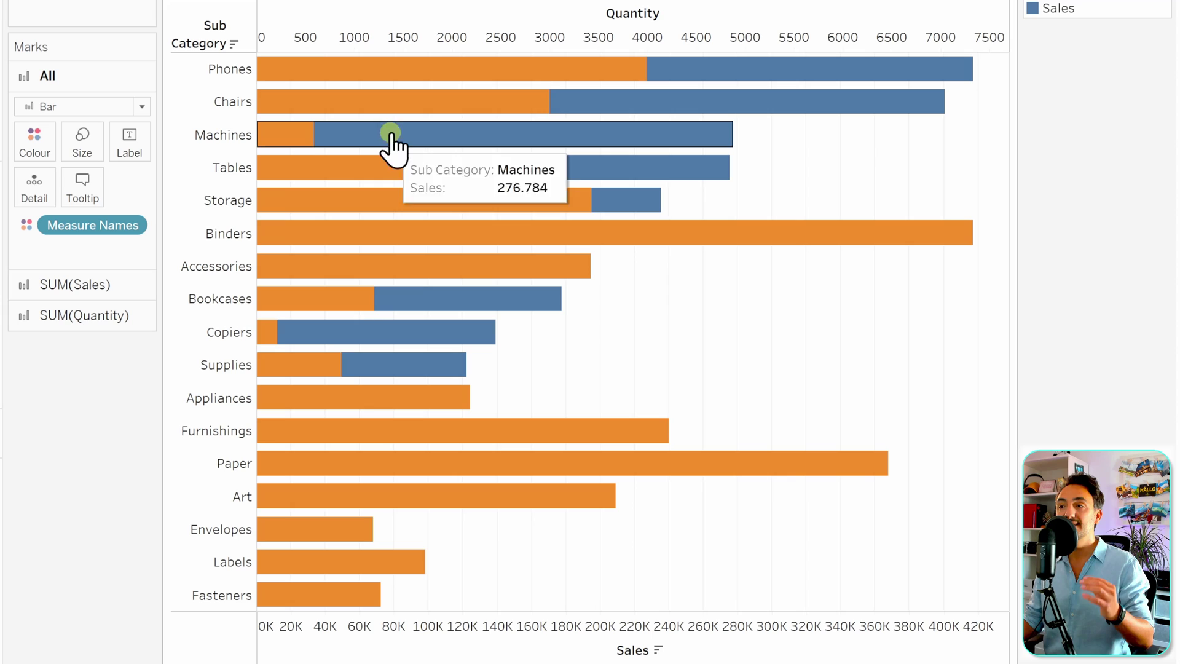
mouse_move(451, 68)
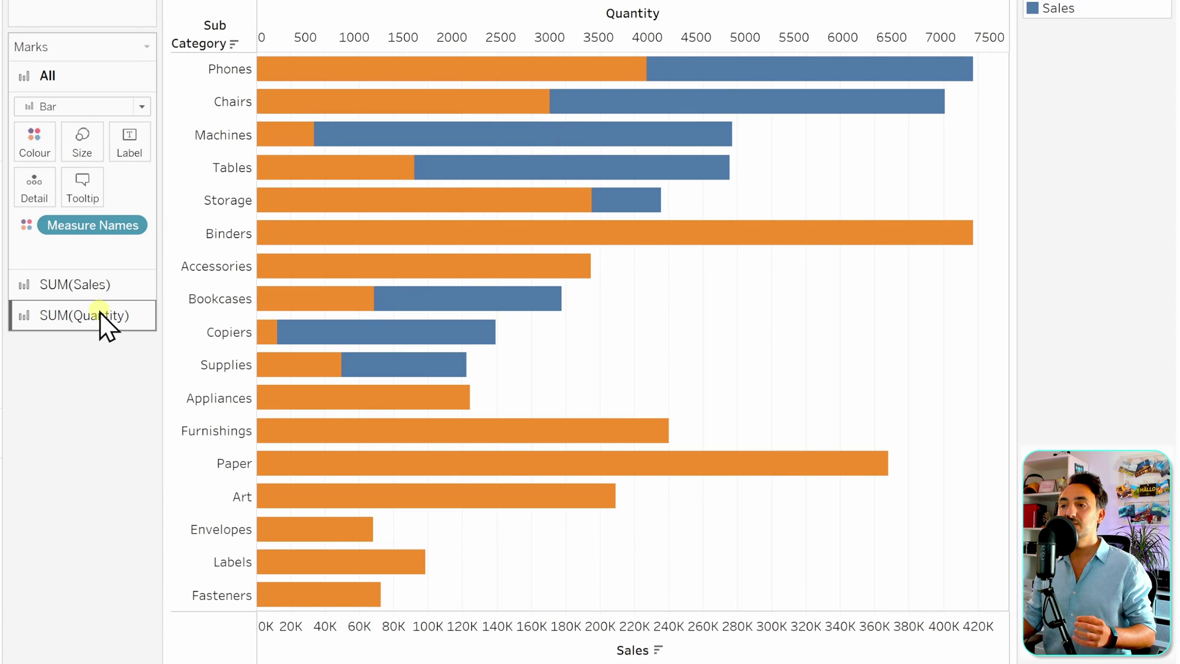
Shrink the SUM(Quantity) mark size so the orange bars sit inside the blue Sales bars
click(100, 313)
click(86, 213)
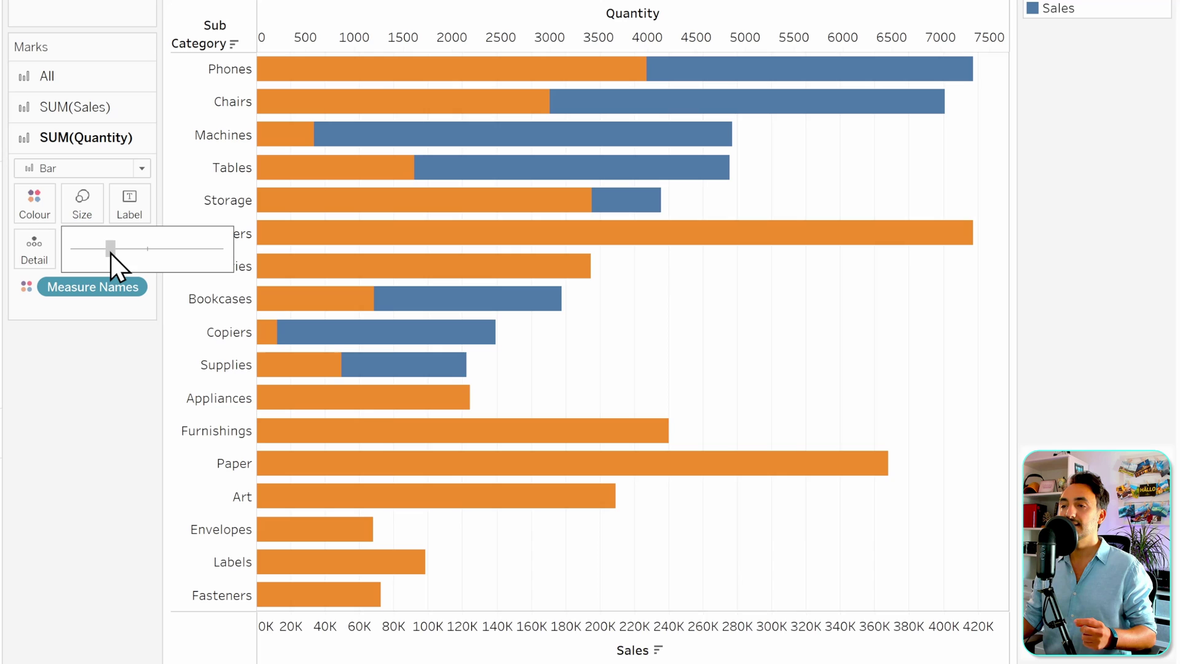
click(110, 254)
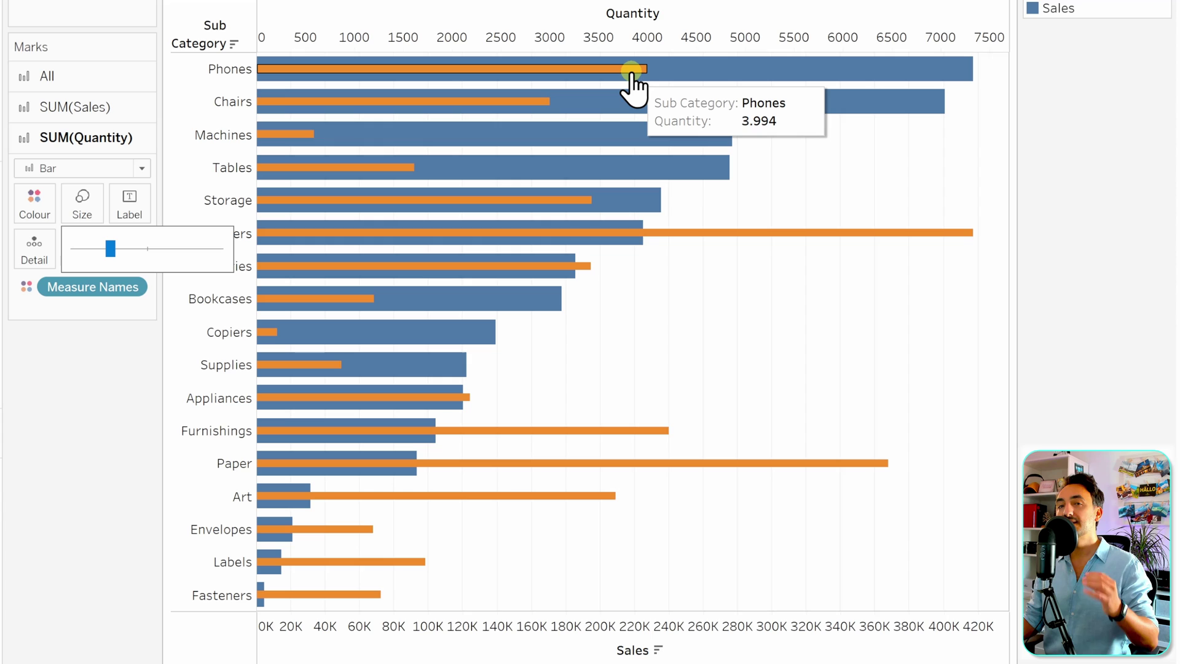
click(97, 369)
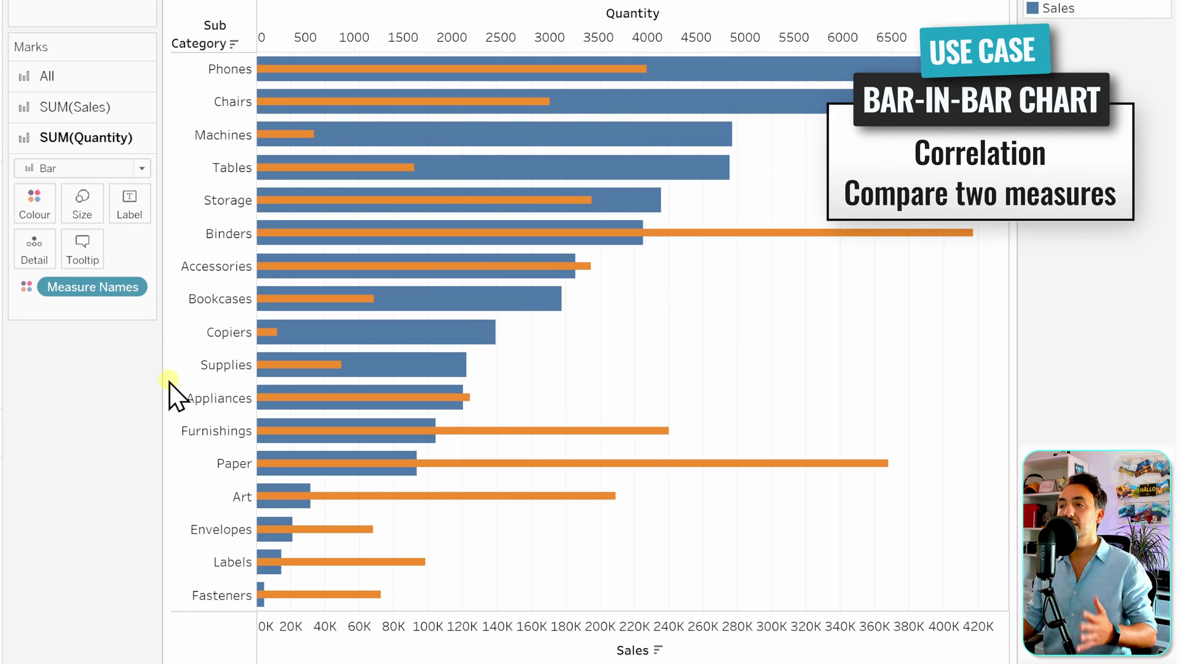